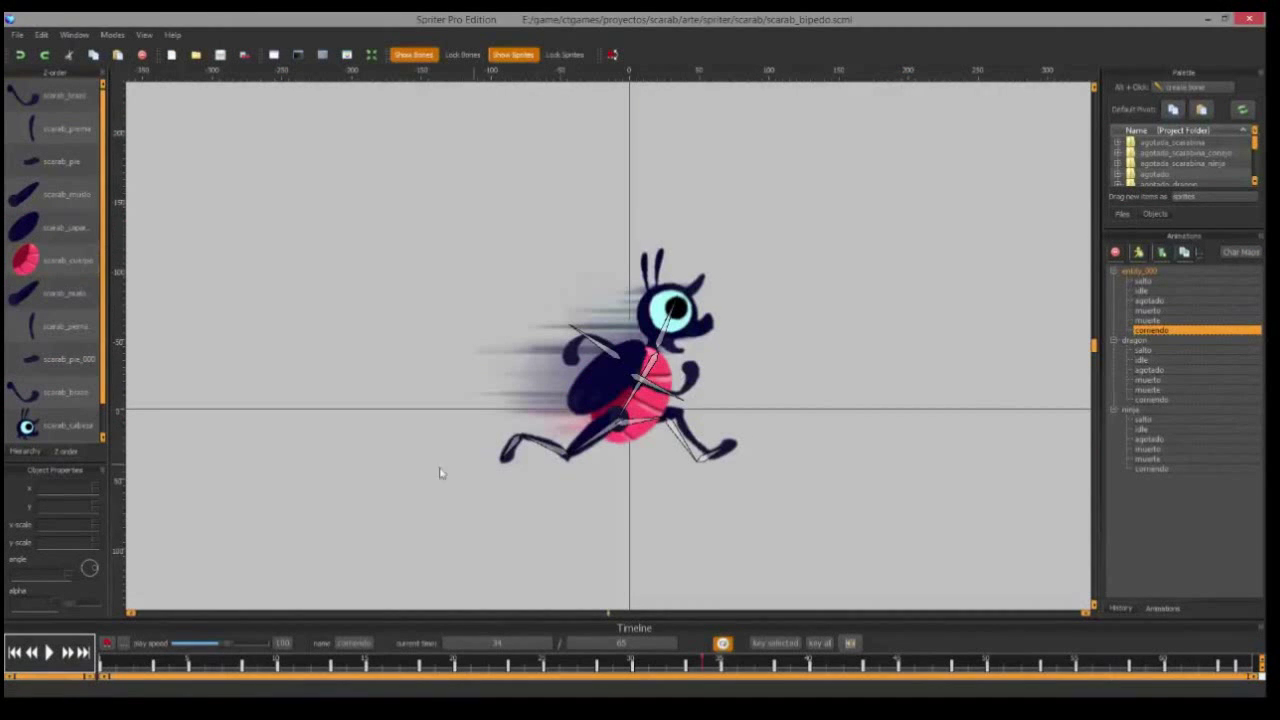
# Preview the running and idle animations of entity_000 at a reduced playback speed
pyautogui.click(283, 644)
pyautogui.moveTo(105, 663); pyautogui.dragTo(374, 666)
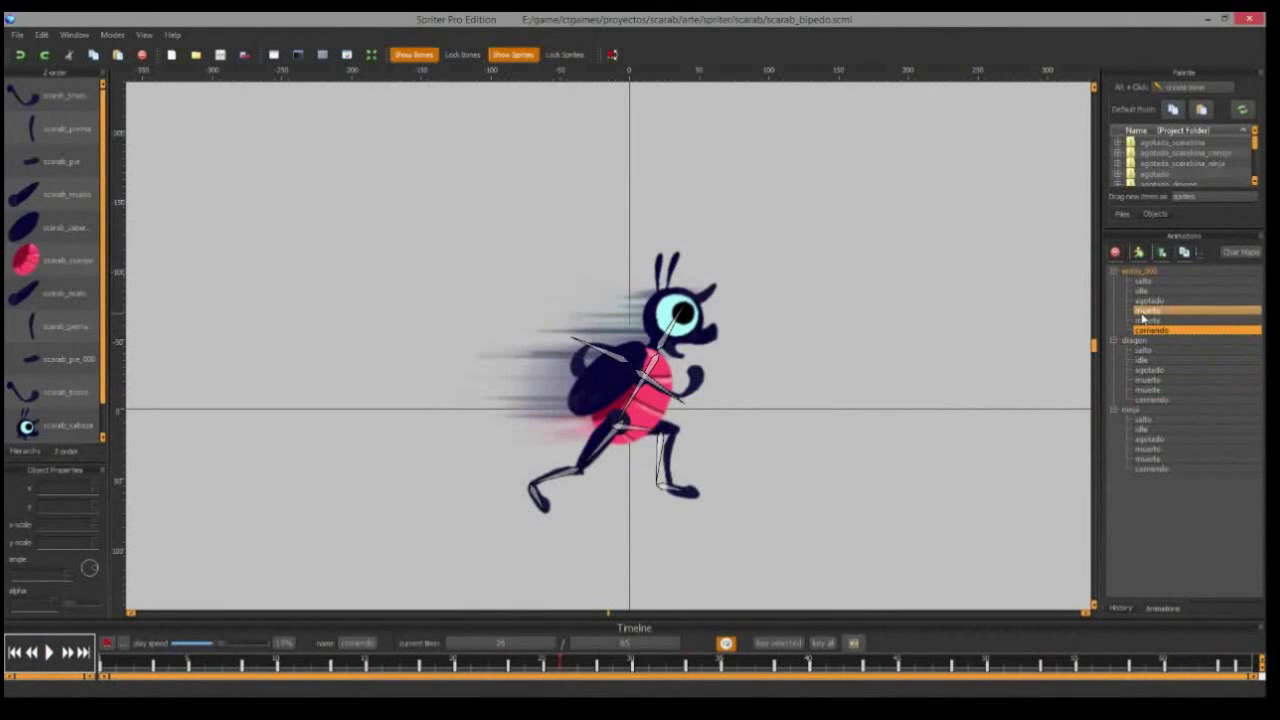
pyautogui.click(1142, 300)
pyautogui.click(1141, 290)
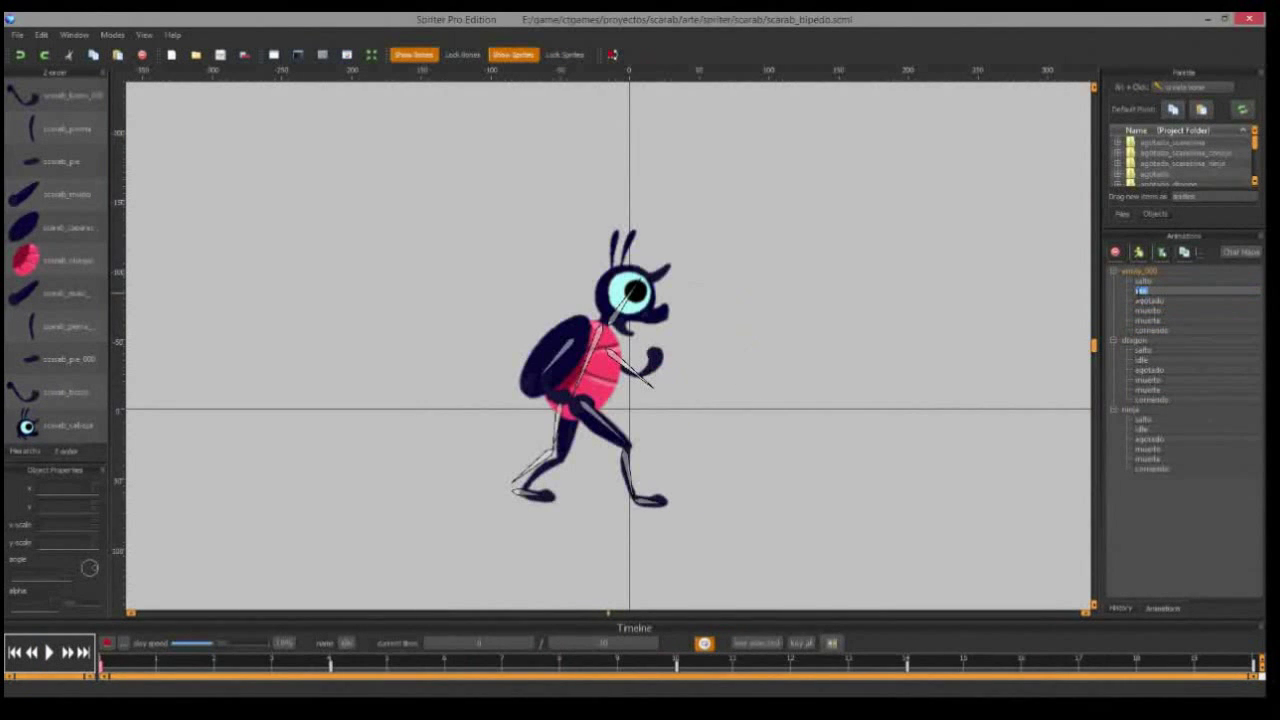
pyautogui.click(46, 653)
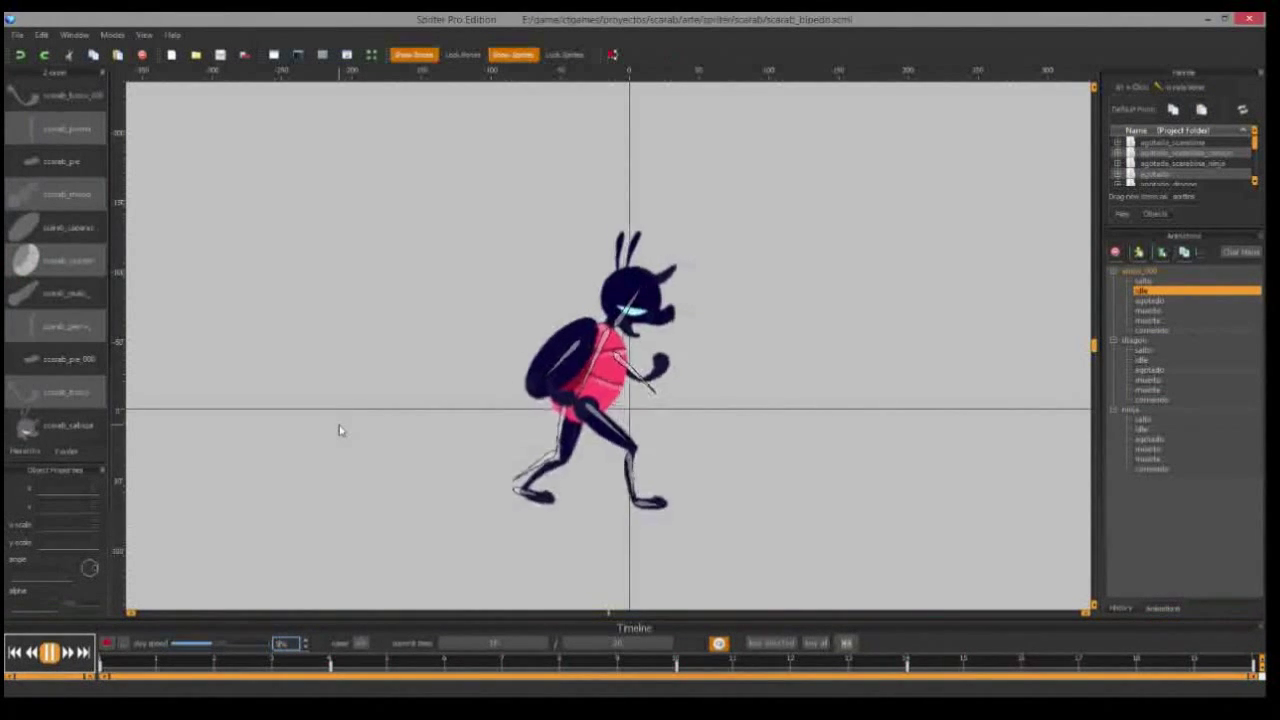
pyautogui.click(50, 652)
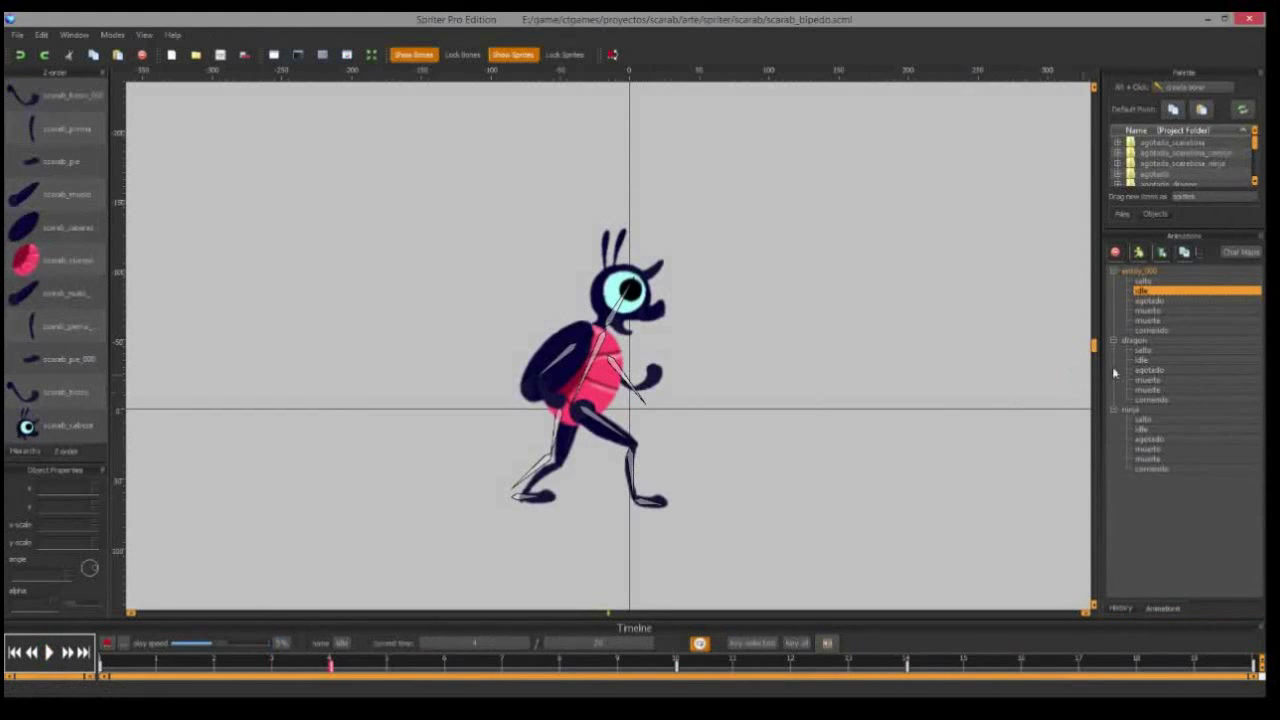
# Look through the dragon entity's animations, including salto and agotado
pyautogui.click(1130, 342)
pyautogui.doubleClick(1127, 342)
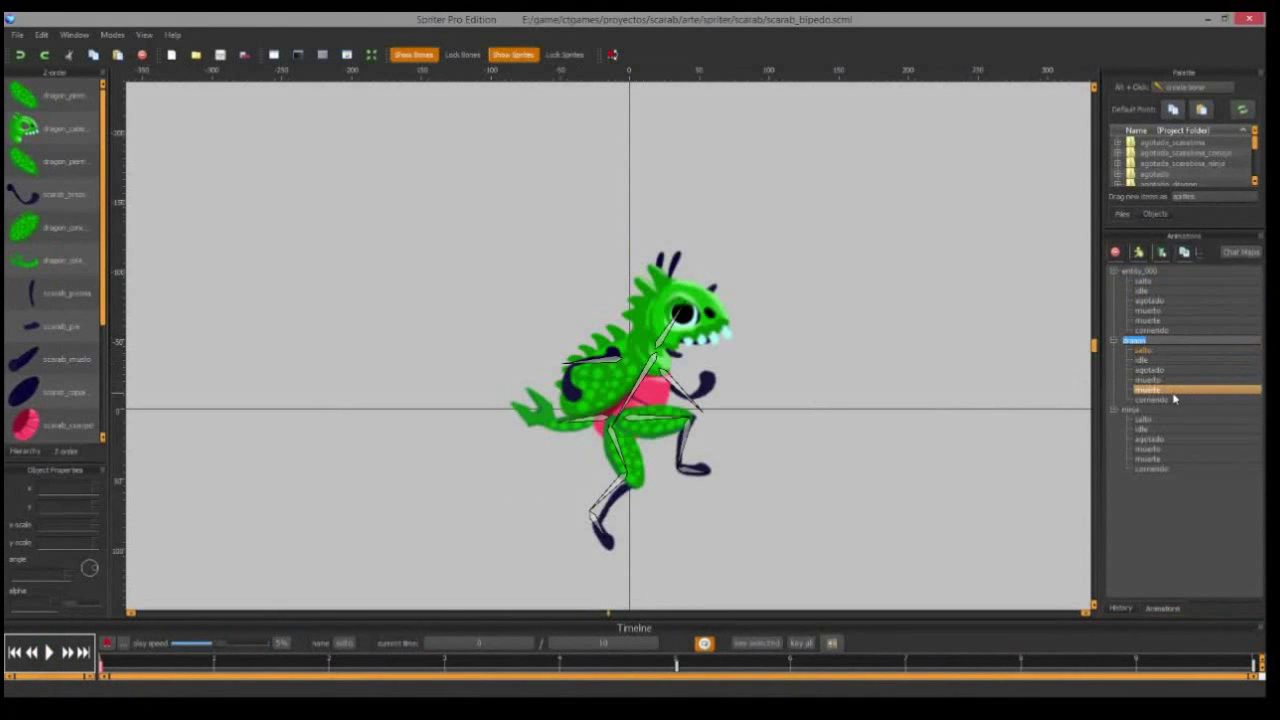
pyautogui.click(1145, 351)
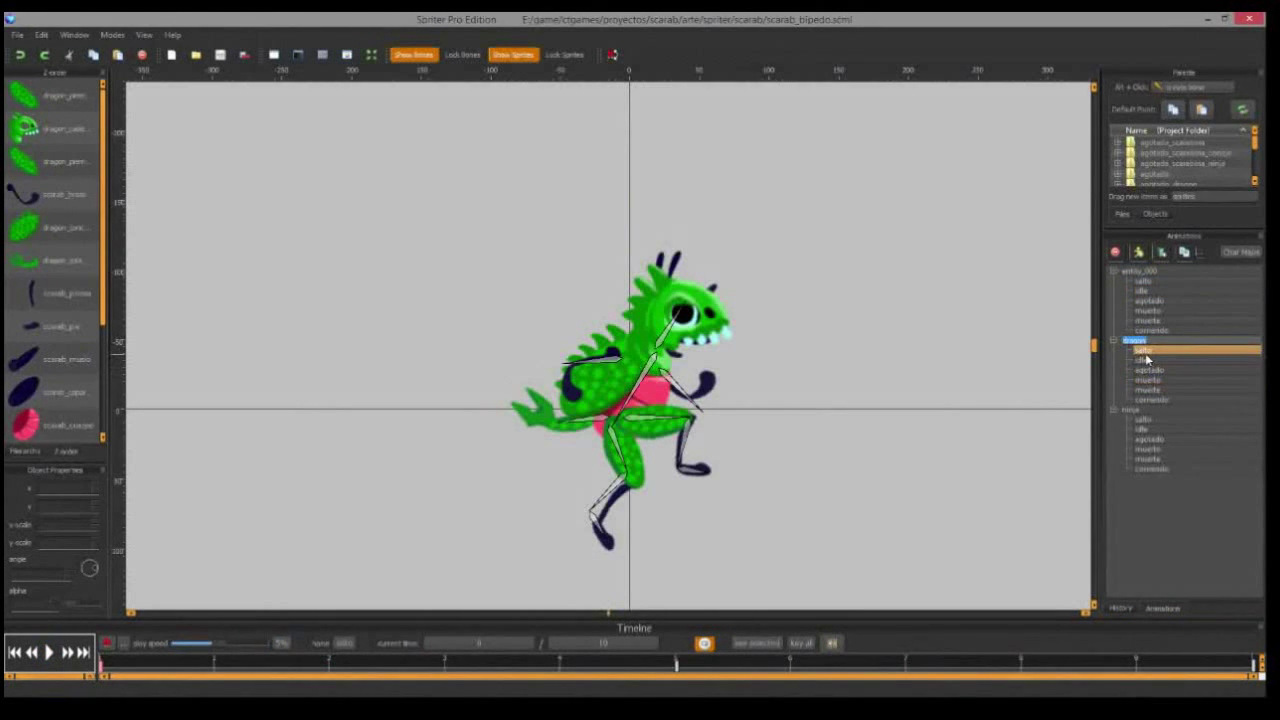
pyautogui.click(1150, 370)
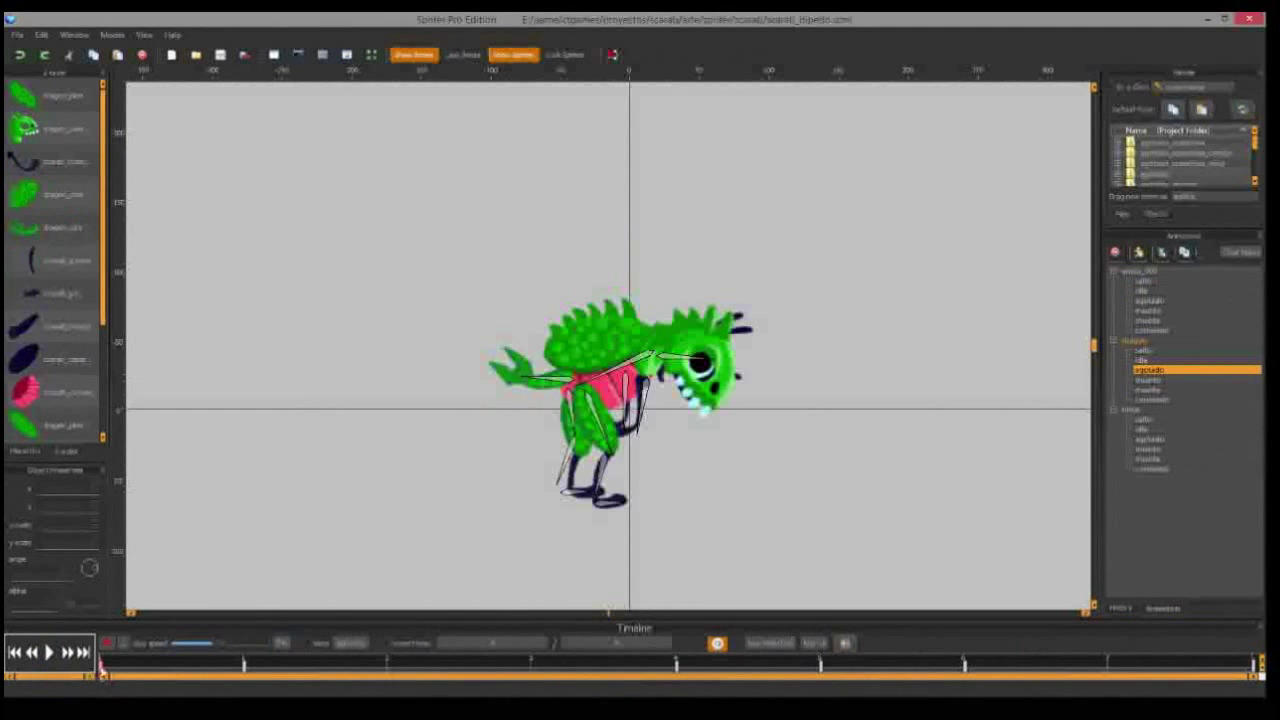
pyautogui.click(1184, 351)
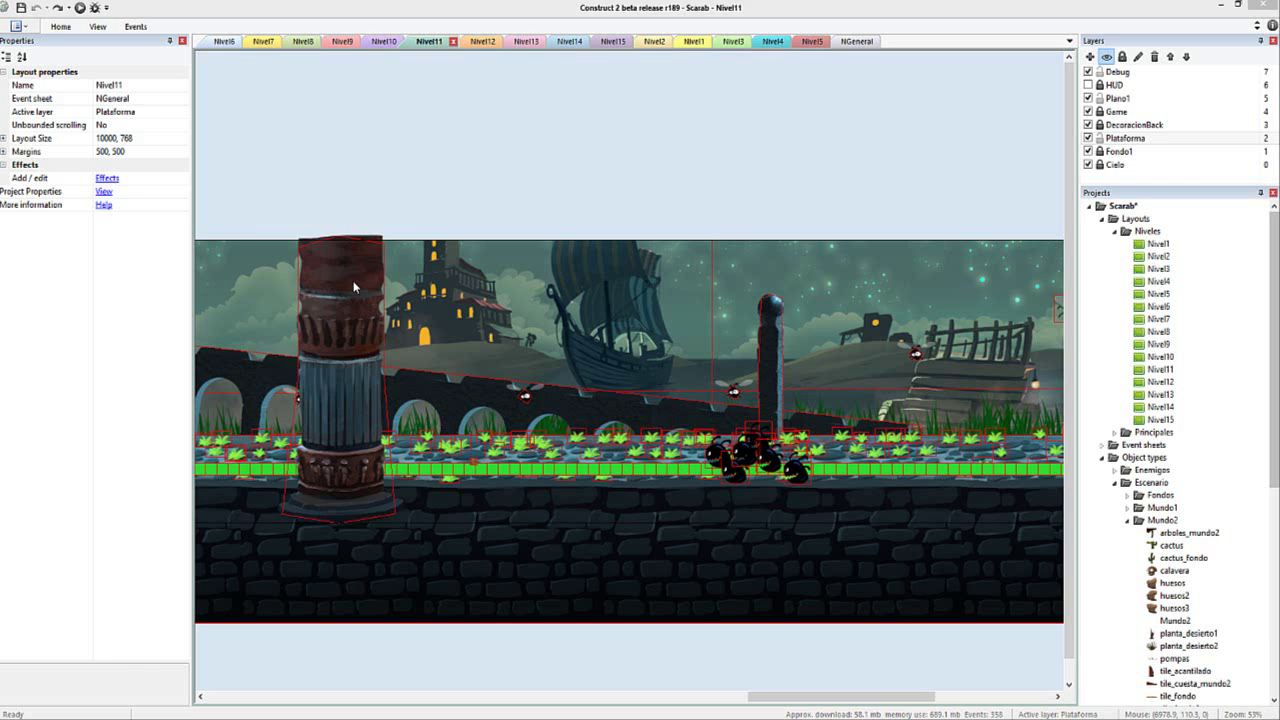
# Switch to Construct 2 and reposition the large column in the Nivel11 layout
pyautogui.moveTo(353, 287); pyautogui.dragTo(889, 305)
pyautogui.click(750, 157)
pyautogui.moveTo(765, 163); pyautogui.dragTo(474, 132)
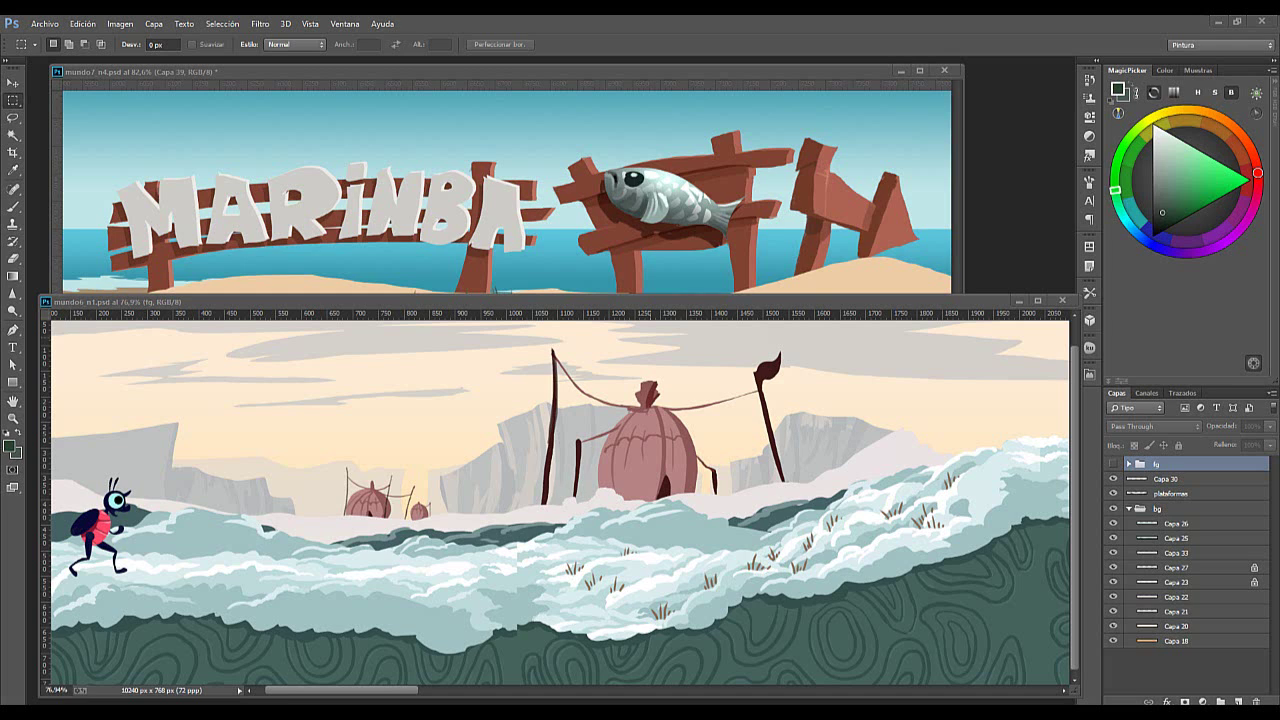
# In Photoshop, select the freehand Lasso tool and check layer Capa 39 in the mundo7_n4.psd document
pyautogui.click(13, 119)
pyautogui.rightClick(13, 119)
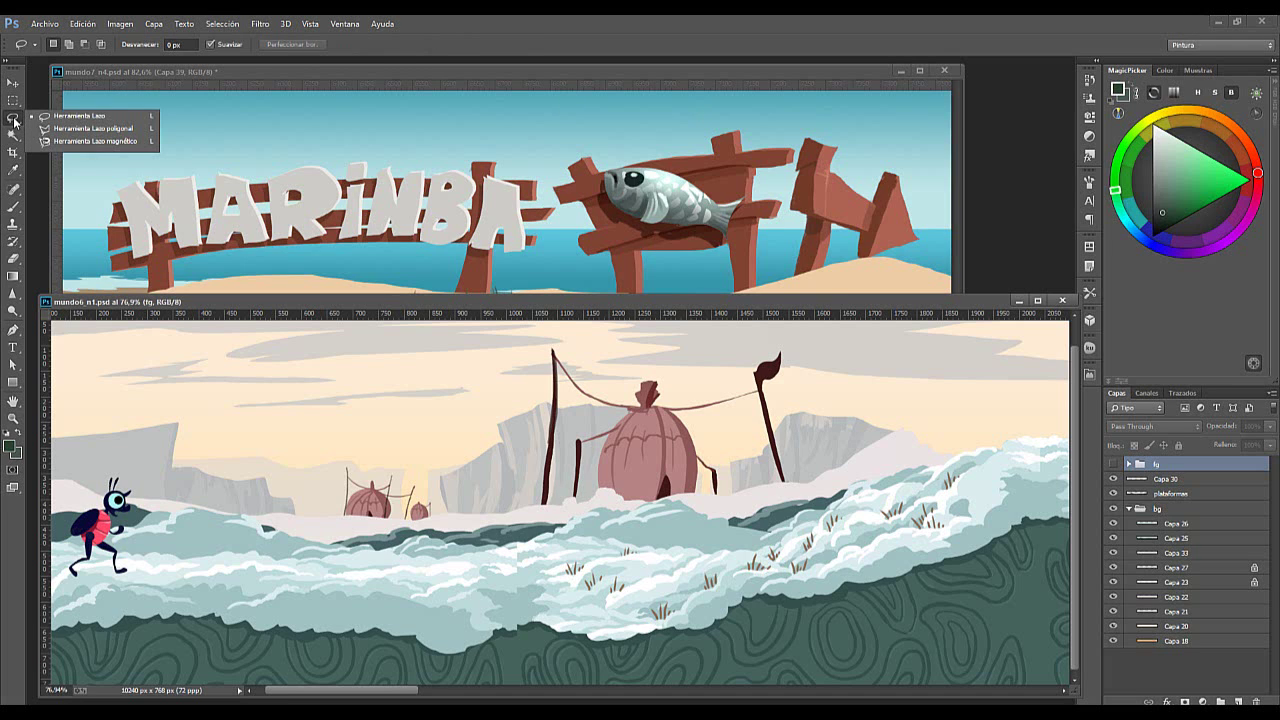
pyautogui.click(71, 121)
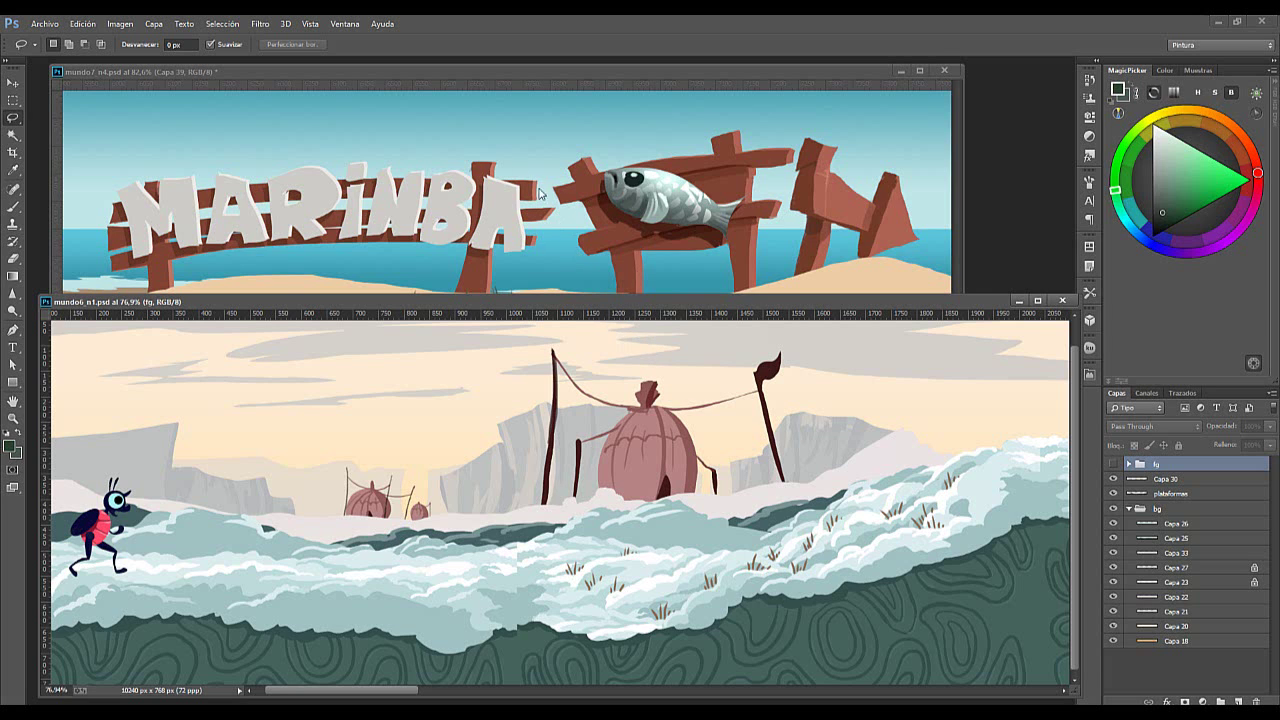
pyautogui.click(470, 70)
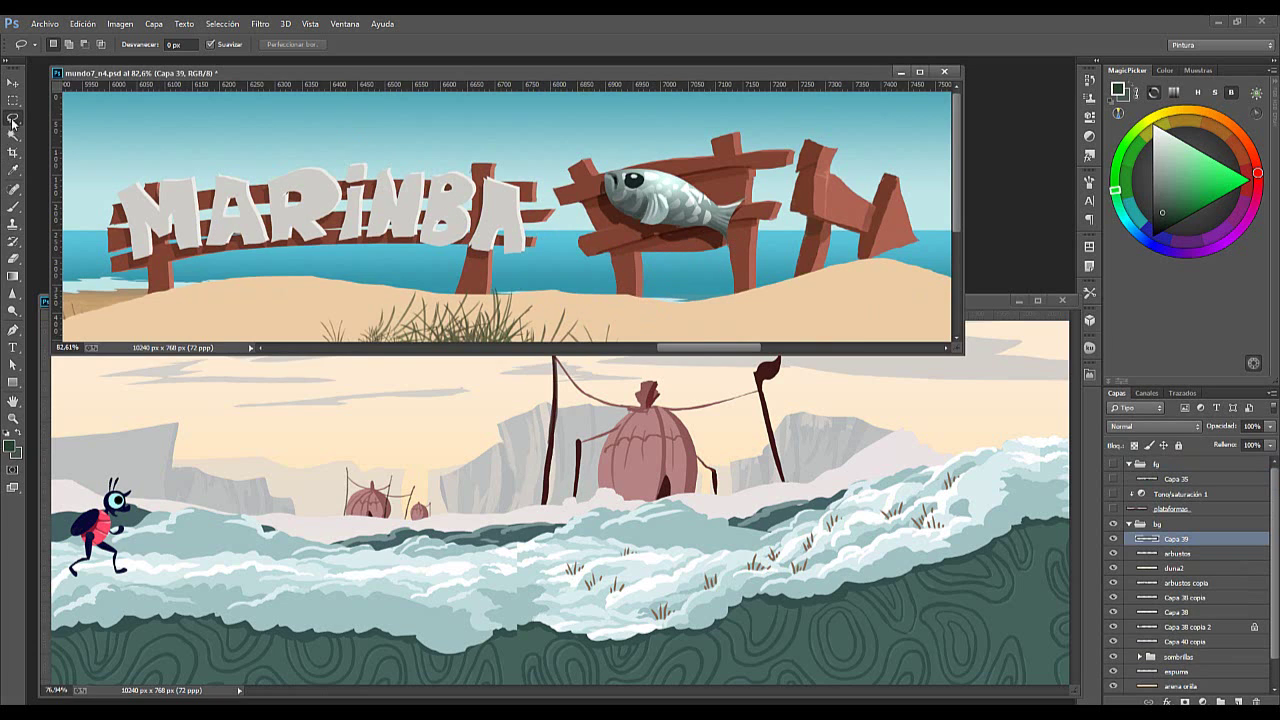
pyautogui.click(1115, 539)
pyautogui.click(1114, 539)
# Outline a fish shape above the MARINBA letters with the Lasso and try foreground and background colour fills in it
pyautogui.moveTo(325, 140)
pyautogui.mouseDown()
pyautogui.moveTo(410, 168)
pyautogui.moveTo(445, 153)
pyautogui.moveTo(410, 203)
pyautogui.moveTo(394, 180)
pyautogui.moveTo(434, 213)
pyautogui.moveTo(465, 133)
pyautogui.moveTo(400, 155)
pyautogui.moveTo(384, 132)
pyautogui.moveTo(312, 125)
pyautogui.mouseUp()
pyautogui.hotkey('ctrl', 'd')
pyautogui.hotkey('alt', 'BackSpace')
pyautogui.hotkey('ctrl', 'z')
pyautogui.hotkey('ctrl', 'BackSpace')
pyautogui.hotkey('ctrl', 'z')
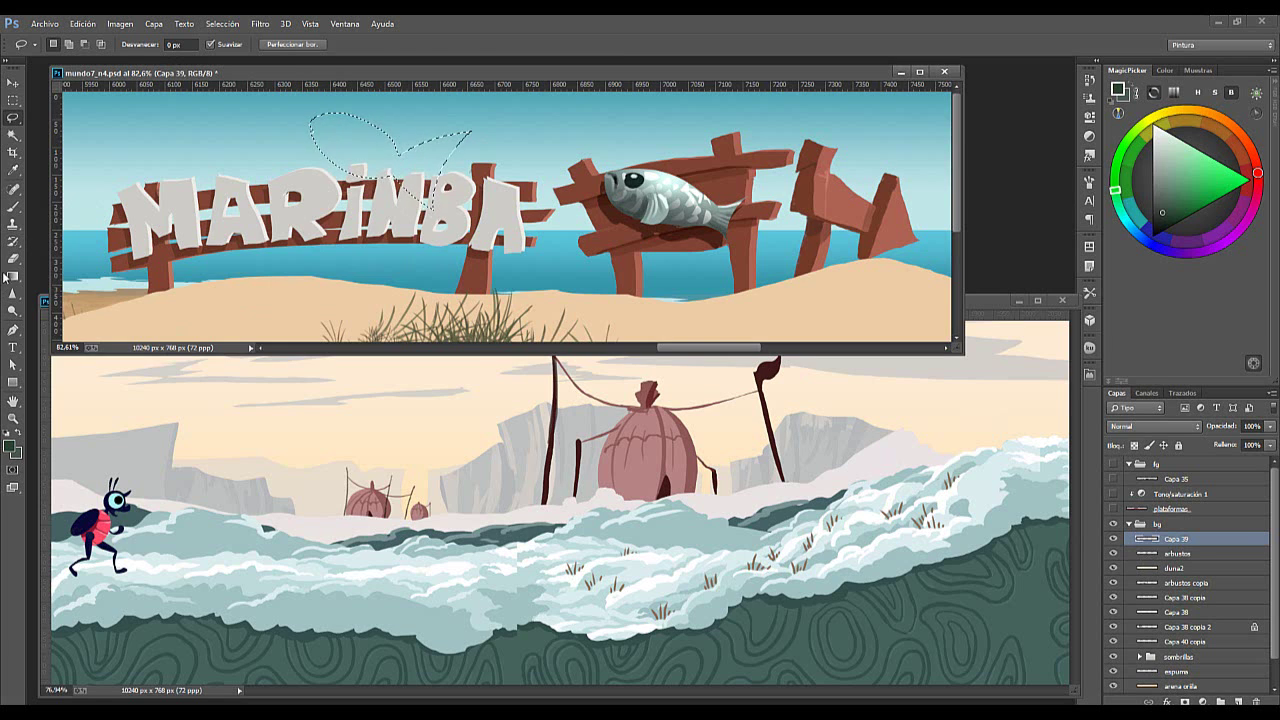
# Fill the fish-shaped selection with a dark green gradient and clear the selection
pyautogui.press('g')
pyautogui.moveTo(349, 313); pyautogui.dragTo(349, 217)
pyautogui.hotkey('ctrl', 'z')
pyautogui.click(19, 432)
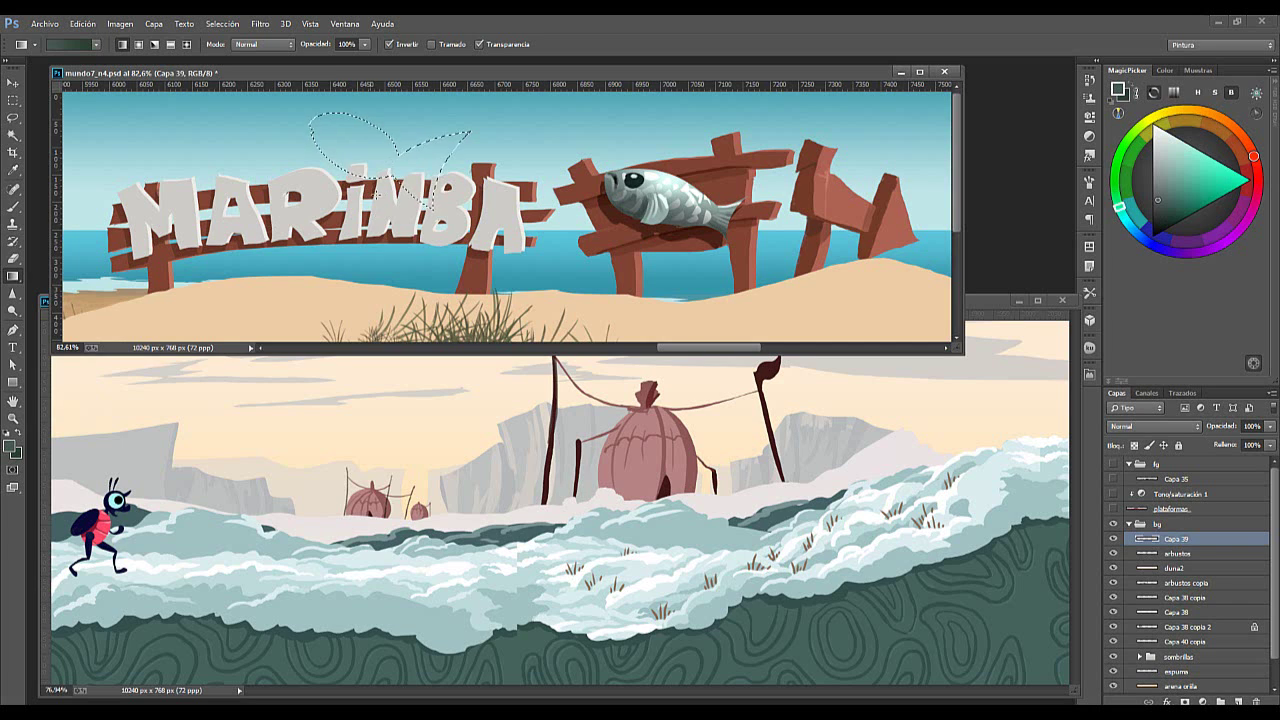
pyautogui.hotkey('alt', 'BackSpace')
pyautogui.hotkey('ctrl', 'd')
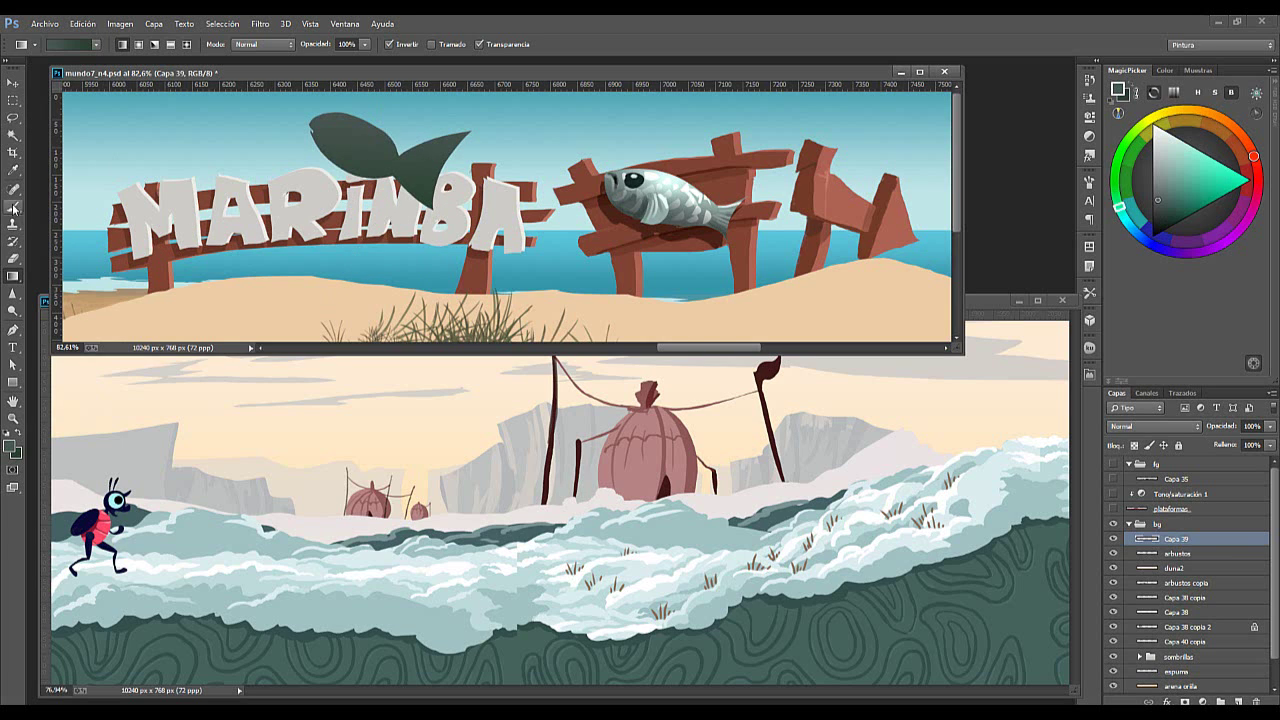
# Paint a second, solid grey-green fish over the sign's first letters with an enlarged Detailing brush
pyautogui.press('b')
pyautogui.rightClick(211, 130)
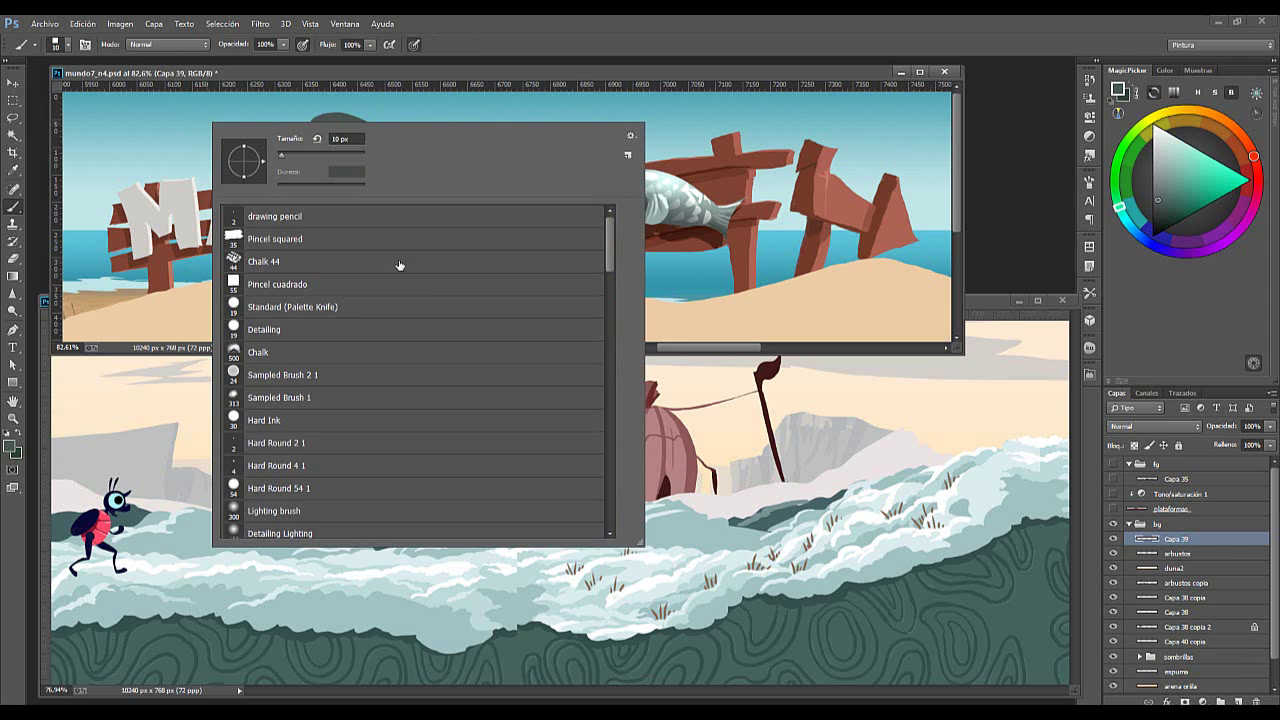
pyautogui.click(407, 338)
pyautogui.click(722, 158)
pyautogui.press(']')
pyautogui.moveTo(197, 153)
pyautogui.mouseDown()
pyautogui.moveTo(286, 186)
pyautogui.moveTo(221, 155)
pyautogui.moveTo(245, 153)
pyautogui.moveTo(219, 158)
pyautogui.moveTo(283, 186)
pyautogui.moveTo(216, 153)
pyautogui.moveTo(215, 185)
pyautogui.moveTo(244, 196)
pyautogui.moveTo(252, 172)
pyautogui.moveTo(266, 203)
pyautogui.moveTo(255, 213)
pyautogui.moveTo(277, 196)
pyautogui.moveTo(299, 227)
pyautogui.moveTo(287, 218)
pyautogui.moveTo(317, 213)
pyautogui.mouseUp()
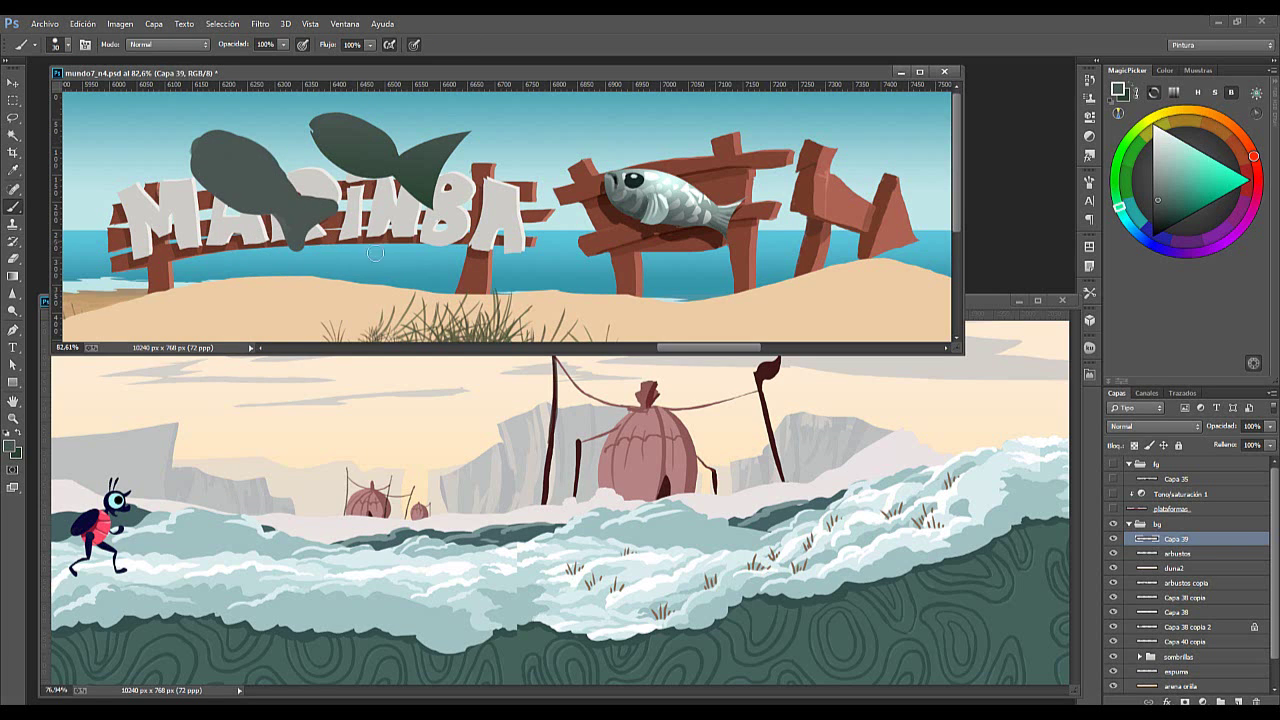
# Compare the edges of the two fish shapes up close and remove both from Capa 39
pyautogui.scroll(8, 385, 200)
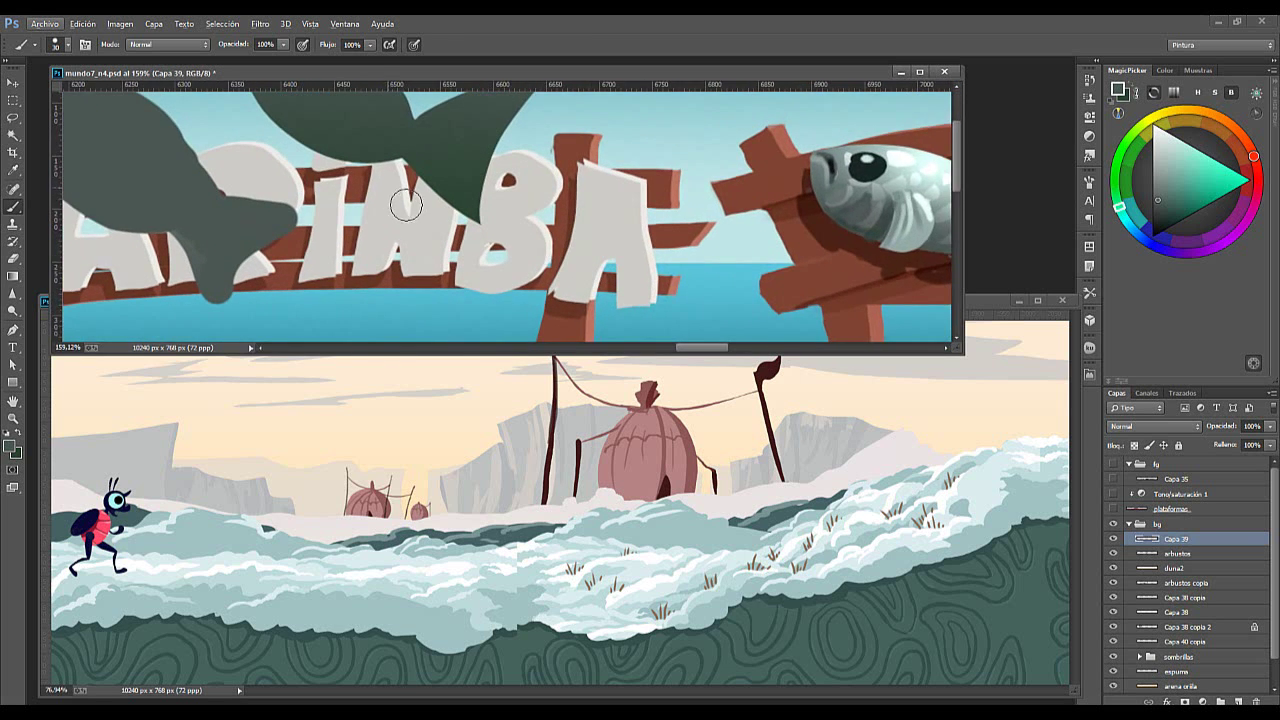
pyautogui.scroll(5, 420, 202)
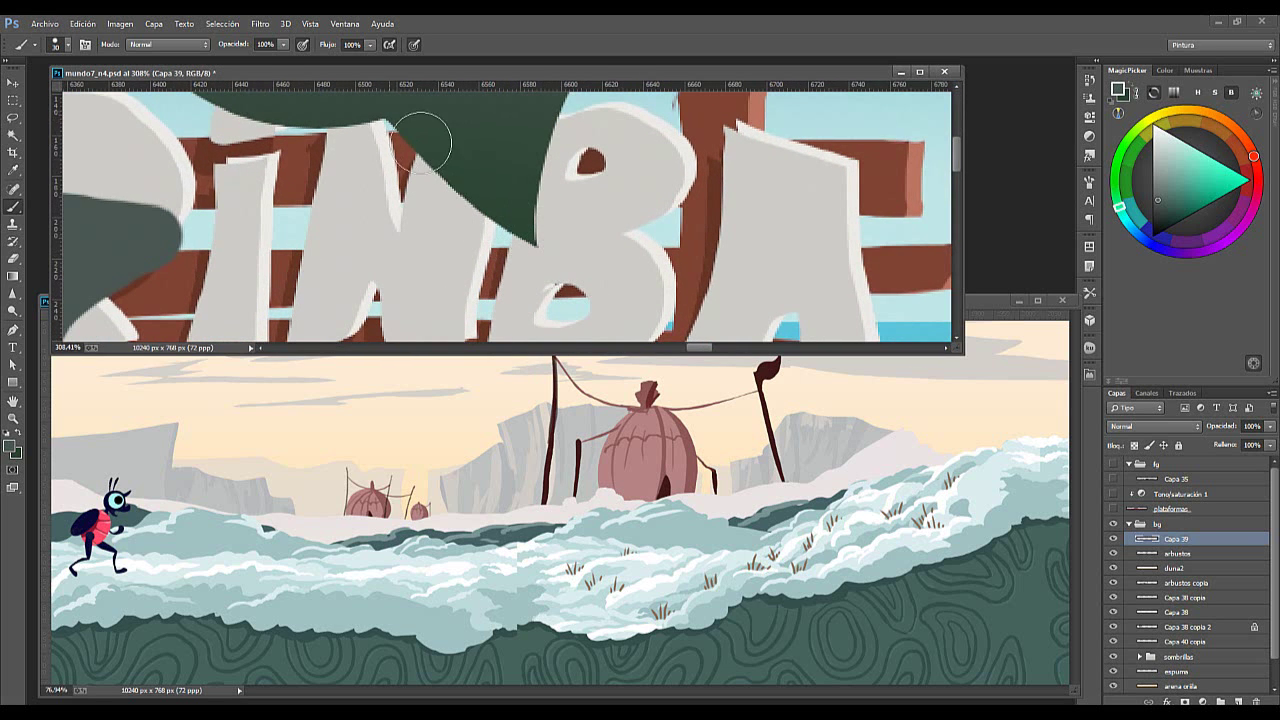
pyautogui.scroll(-7, 614, 337)
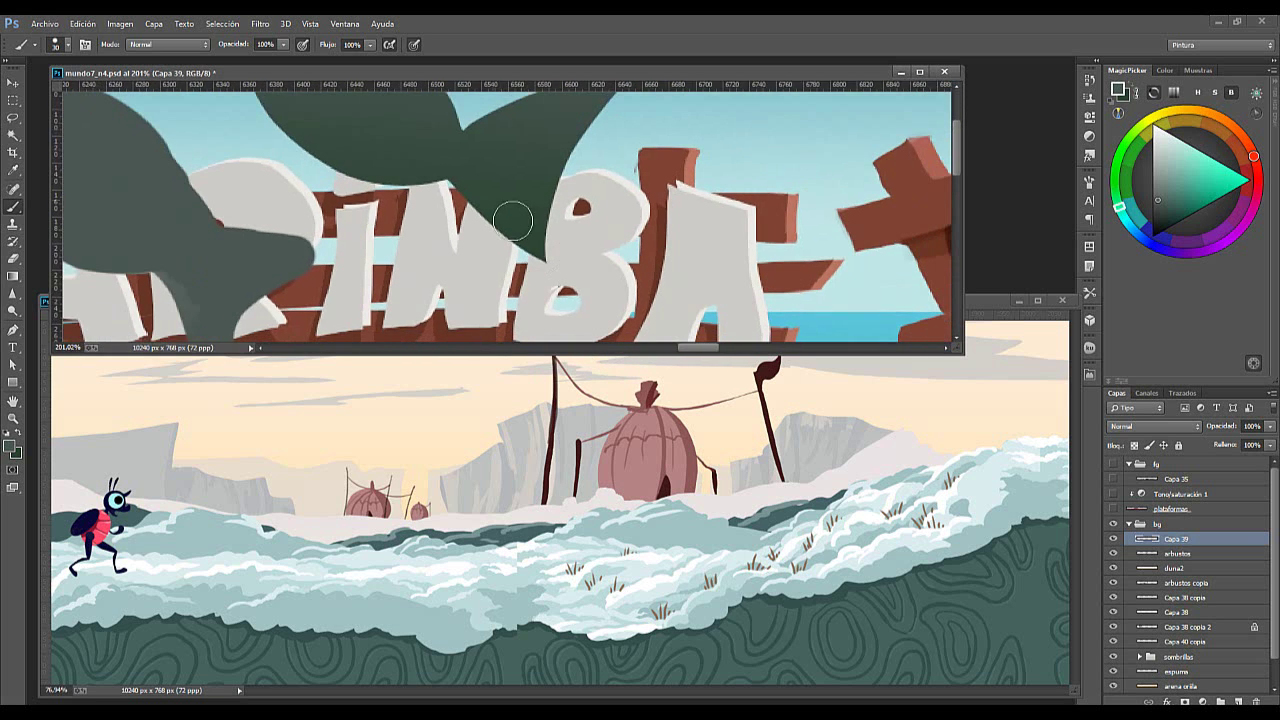
pyautogui.moveTo(547, 233); pyautogui.dragTo(87, 112)
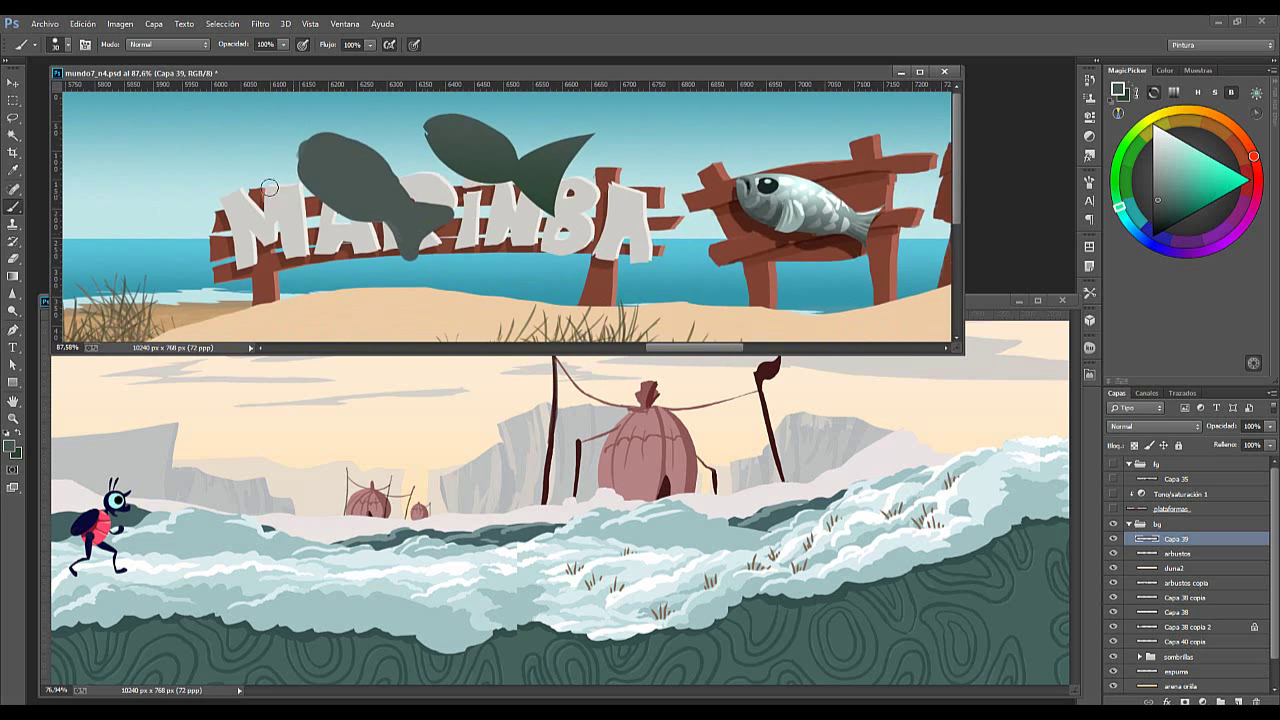
pyautogui.click(13, 118)
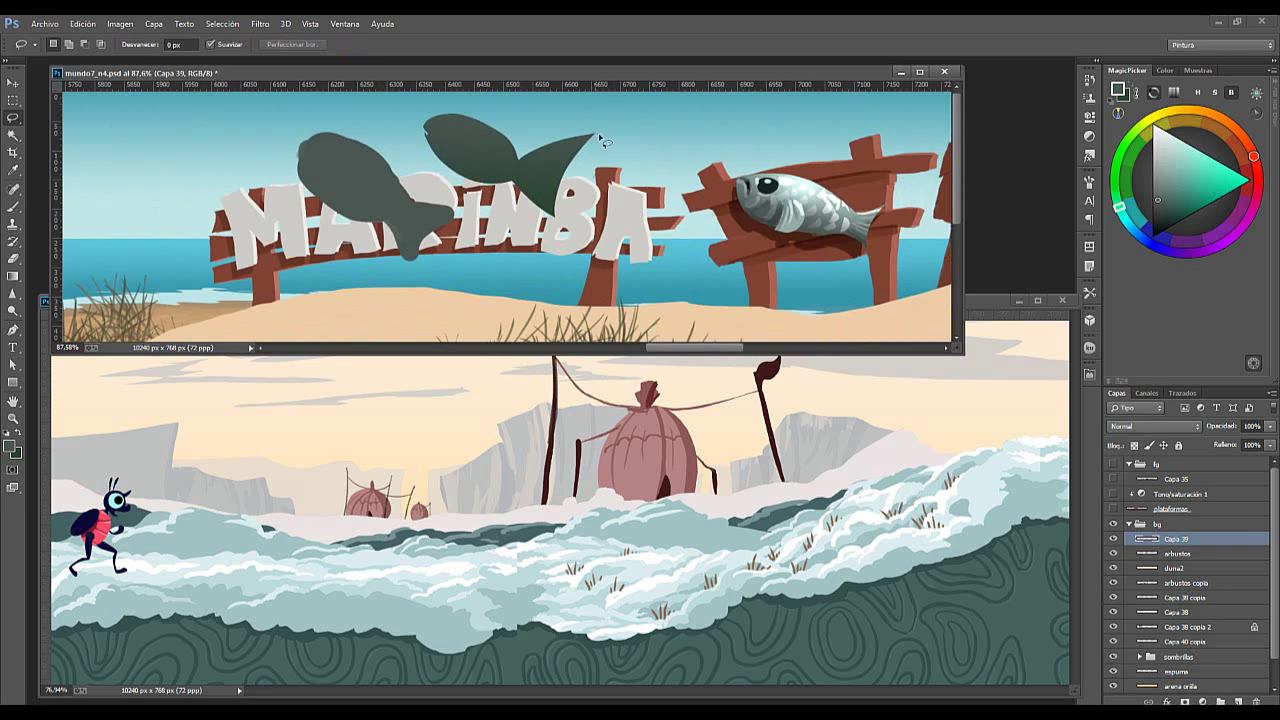
pyautogui.moveTo(615, 142)
pyautogui.mouseDown()
pyautogui.moveTo(288, 263)
pyautogui.moveTo(294, 133)
pyautogui.moveTo(712, 93)
pyautogui.mouseUp()
pyautogui.click(374, 330)
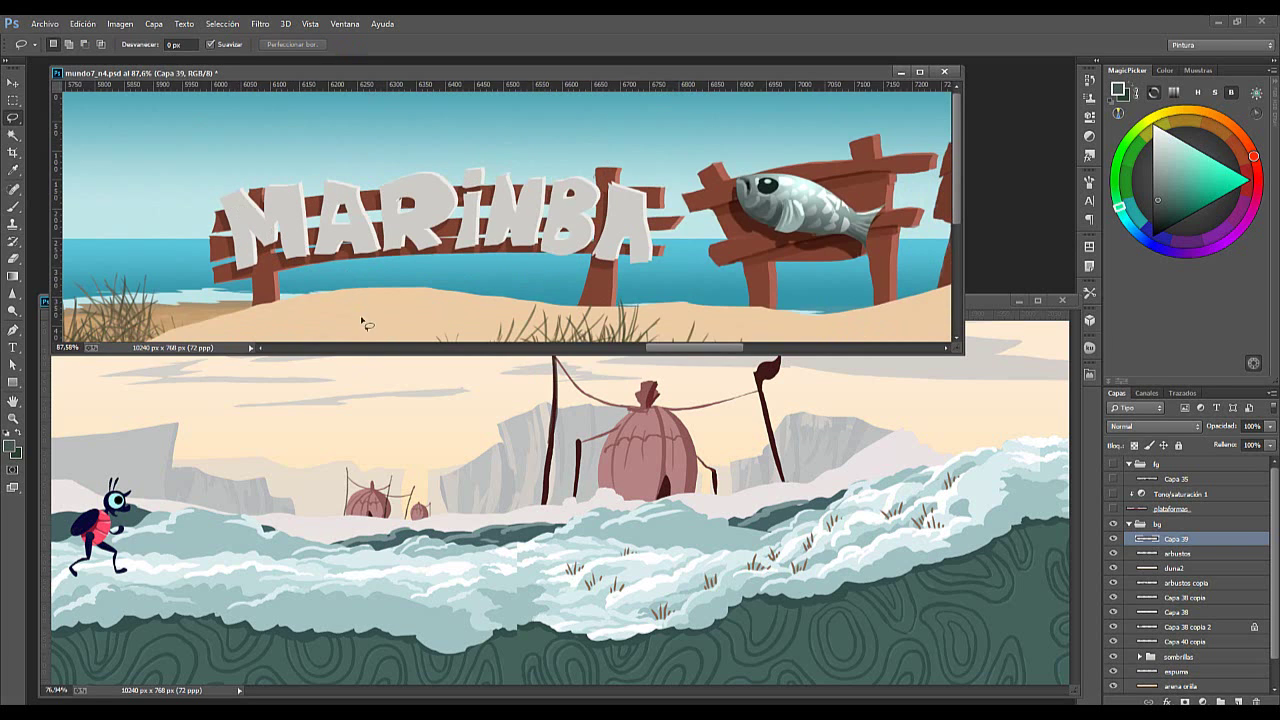
# Lasso a spiky grass tuft on the sand below the MARINBA sign, fill it with grey-green and deselect
pyautogui.moveTo(230, 325)
pyautogui.mouseDown()
pyautogui.moveTo(254, 299)
pyautogui.moveTo(274, 311)
pyautogui.moveTo(284, 293)
pyautogui.moveTo(303, 308)
pyautogui.moveTo(323, 280)
pyautogui.moveTo(357, 295)
pyautogui.moveTo(377, 278)
pyautogui.moveTo(373, 298)
pyautogui.moveTo(397, 293)
pyautogui.moveTo(407, 266)
pyautogui.moveTo(444, 295)
pyautogui.moveTo(470, 270)
pyautogui.moveTo(459, 318)
pyautogui.moveTo(228, 326)
pyautogui.mouseUp()
pyautogui.click(13, 83)
pyautogui.hotkey('alt', 'BackSpace')
pyautogui.hotkey('ctrl', 'd')
# Lasso a second, smaller grass tuft around the sign's far post, fill it with the same grey-green and deselect
pyautogui.click(13, 117)
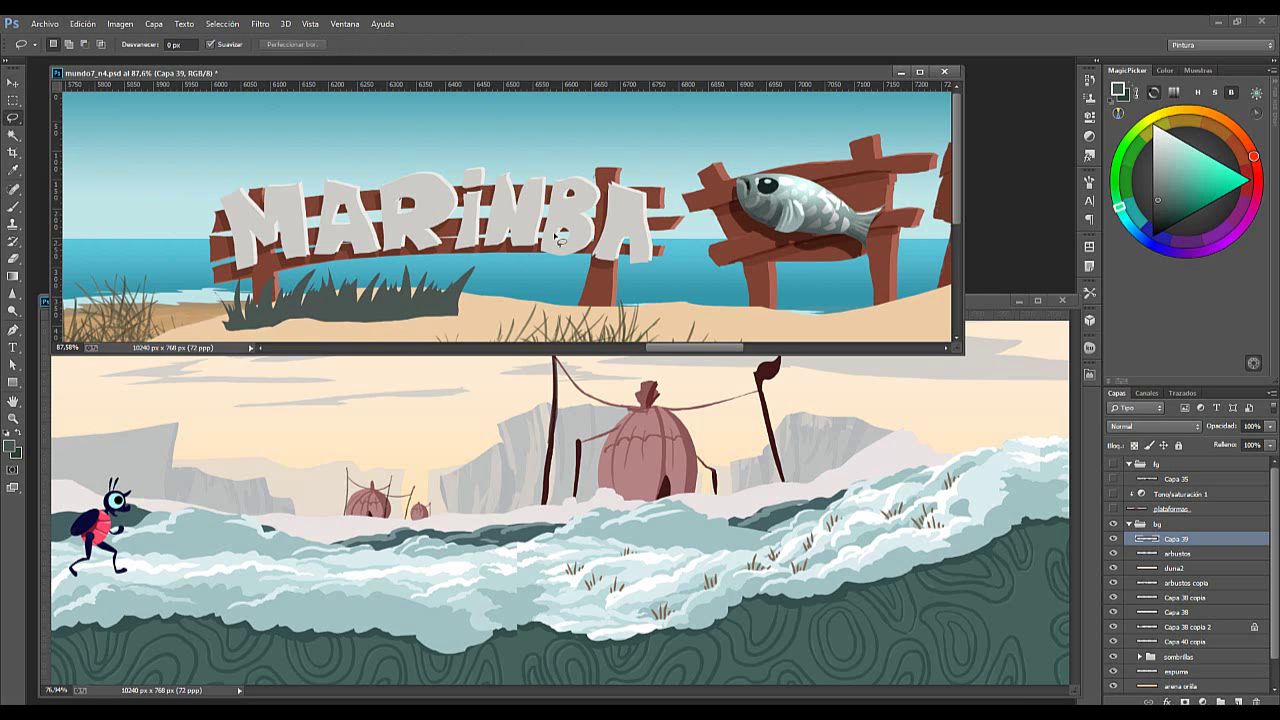
pyautogui.moveTo(505, 301)
pyautogui.mouseDown()
pyautogui.moveTo(540, 282)
pyautogui.moveTo(535, 302)
pyautogui.moveTo(554, 311)
pyautogui.moveTo(579, 311)
pyautogui.moveTo(592, 293)
pyautogui.moveTo(593, 305)
pyautogui.moveTo(615, 293)
pyautogui.moveTo(632, 310)
pyautogui.moveTo(643, 296)
pyautogui.moveTo(673, 307)
pyautogui.moveTo(699, 285)
pyautogui.moveTo(671, 318)
pyautogui.moveTo(503, 305)
pyautogui.mouseUp()
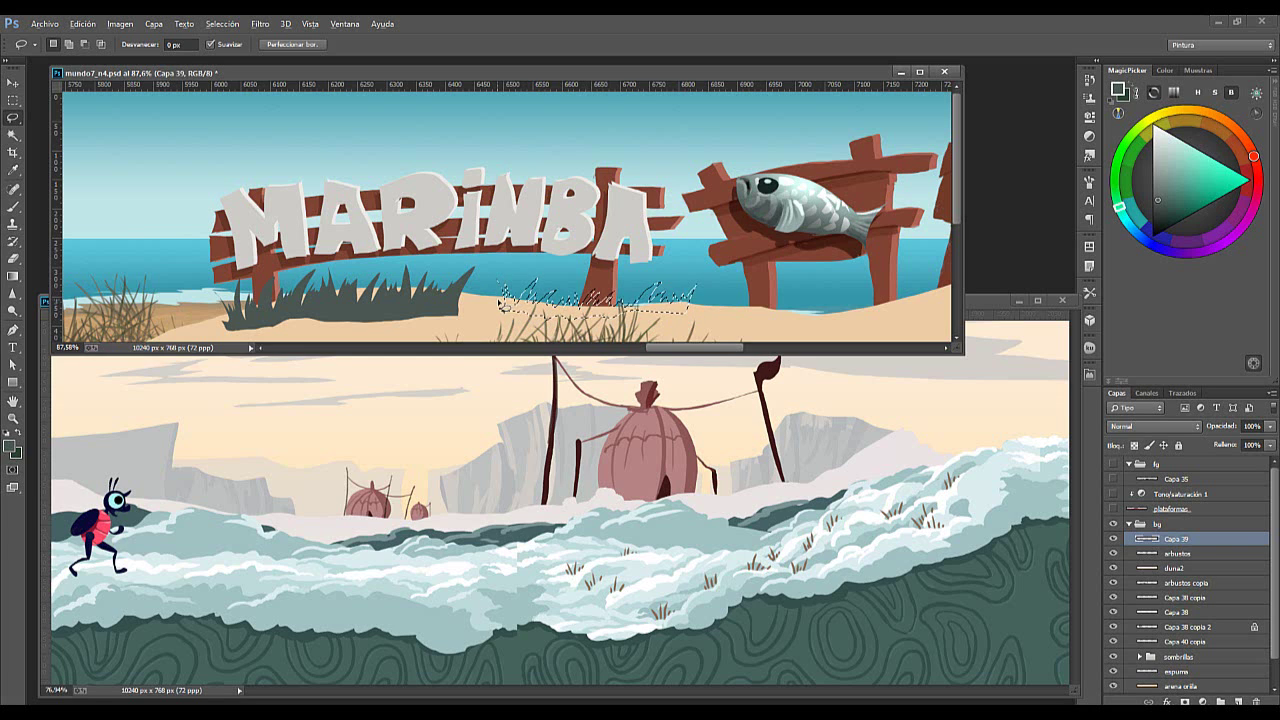
pyautogui.hotkey('alt', 'BackSpace')
pyautogui.hotkey('ctrl', 'd')
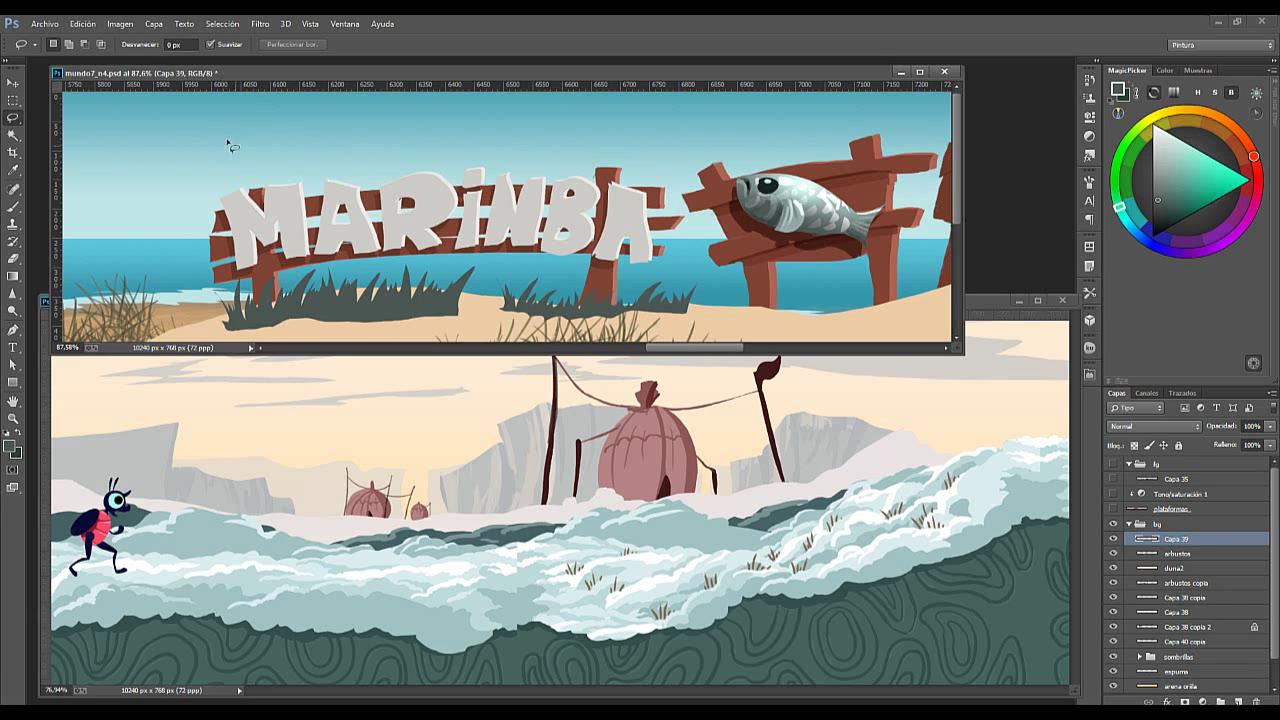